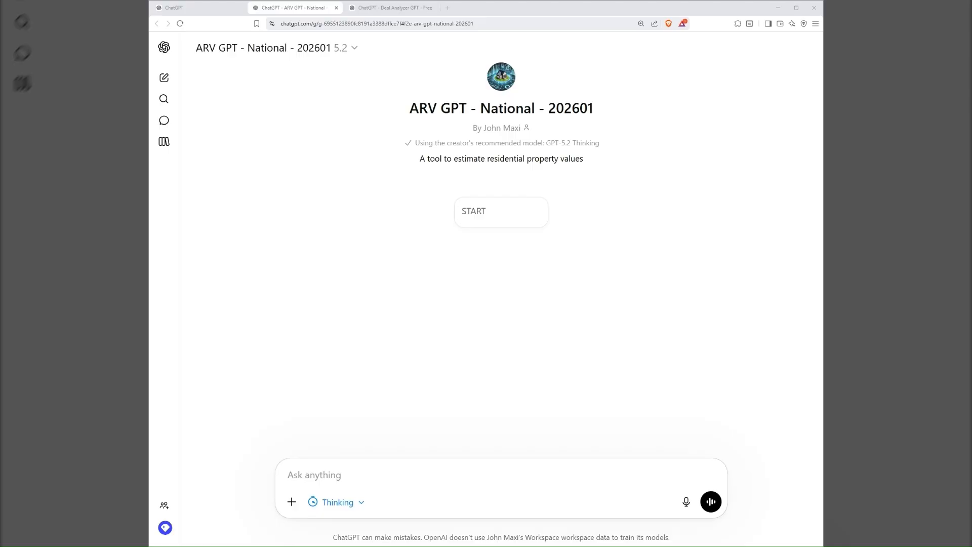
Paste the County Land Sales prompt into the chat message and add the line "County/State is Brown County, WI"
click(352, 476)
key(ctrl+v)
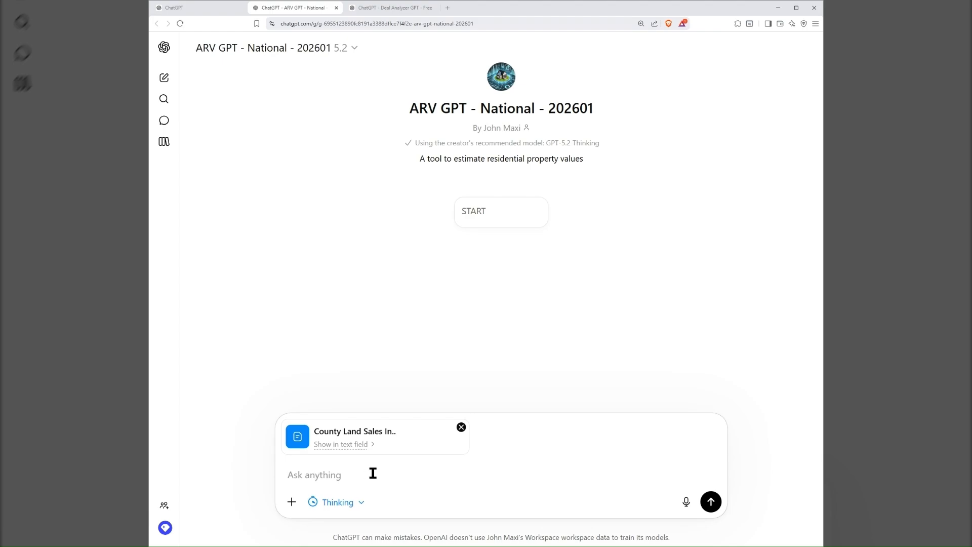
text(County/State is Brown County)
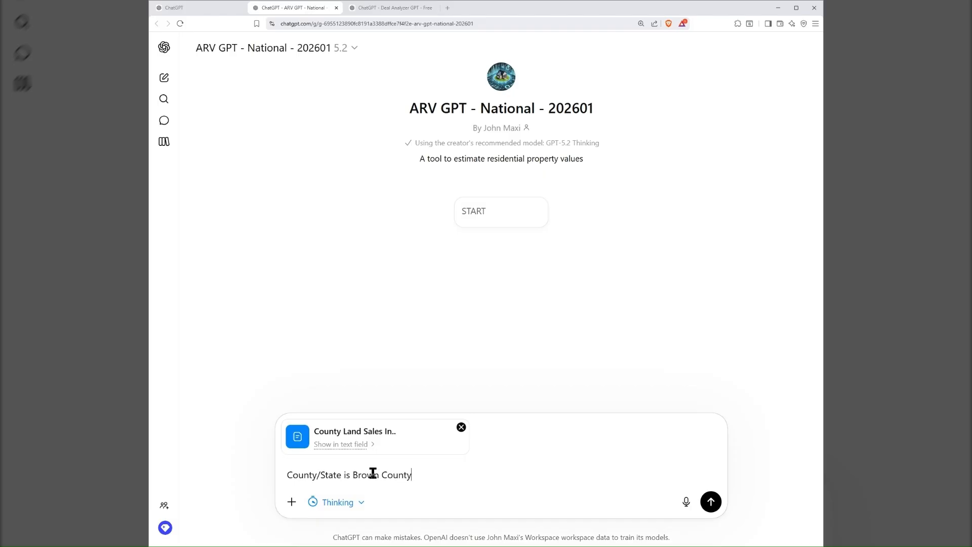
text(, WI)
key(shift+Return)
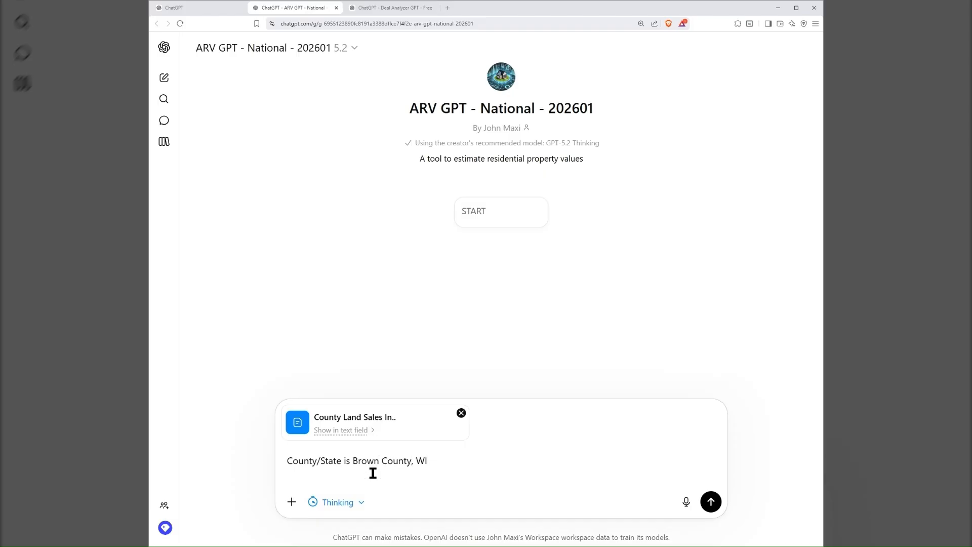
Add the lines "Time window: last 12 months" and "land segments: small acreage and homesites", and send the message
text(Time window: last 12 months)
key(shift+Return)
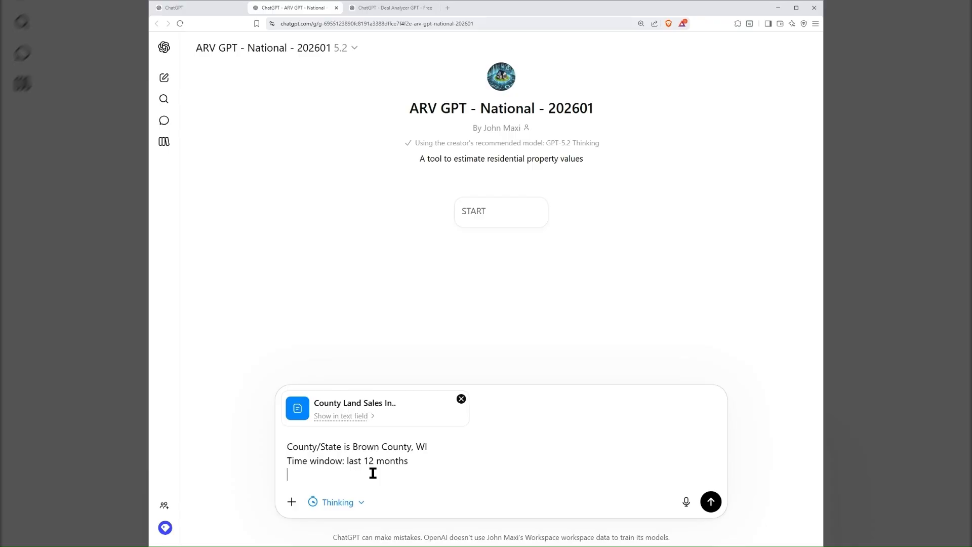
text(land segments: small acreage)
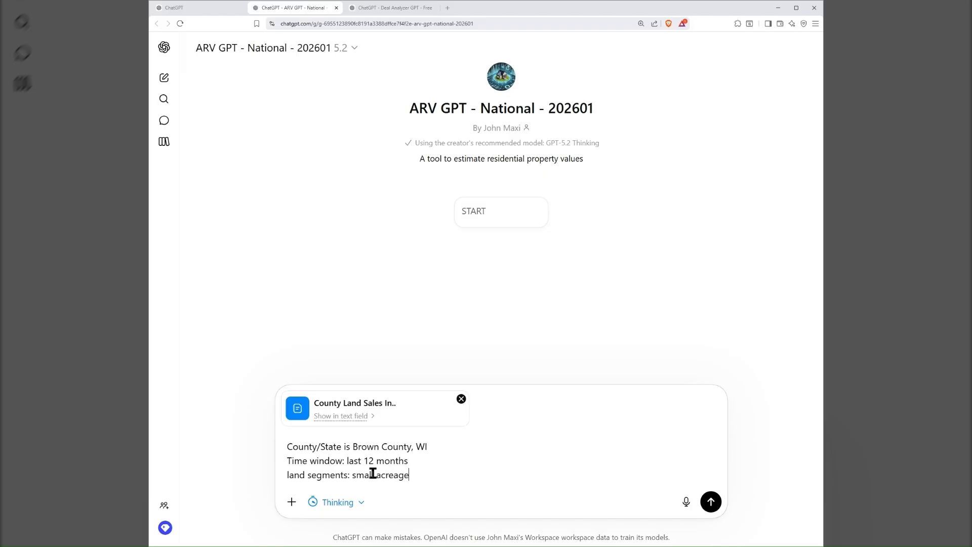
text( and homesites)
key(shift+Return)
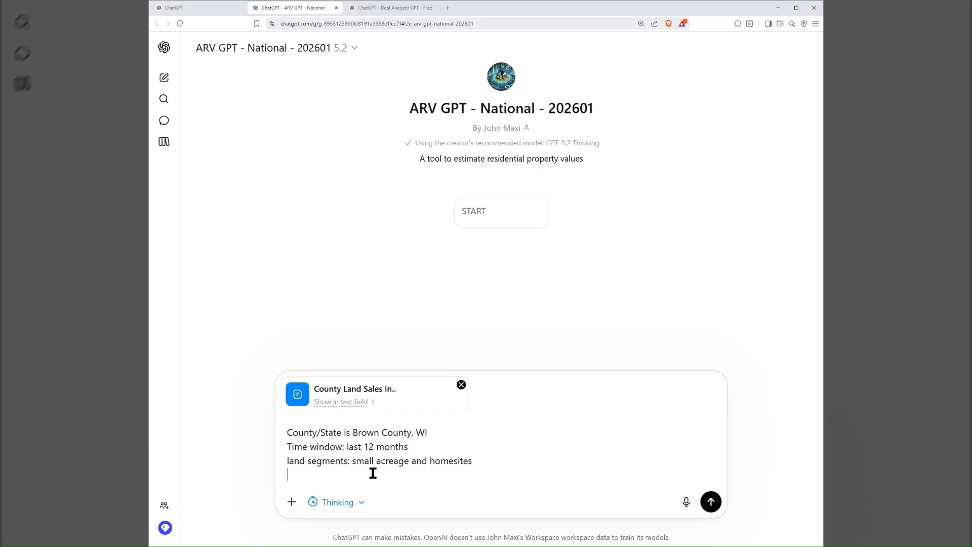
text(P)
key(BackSpace)
key(BackSpace)
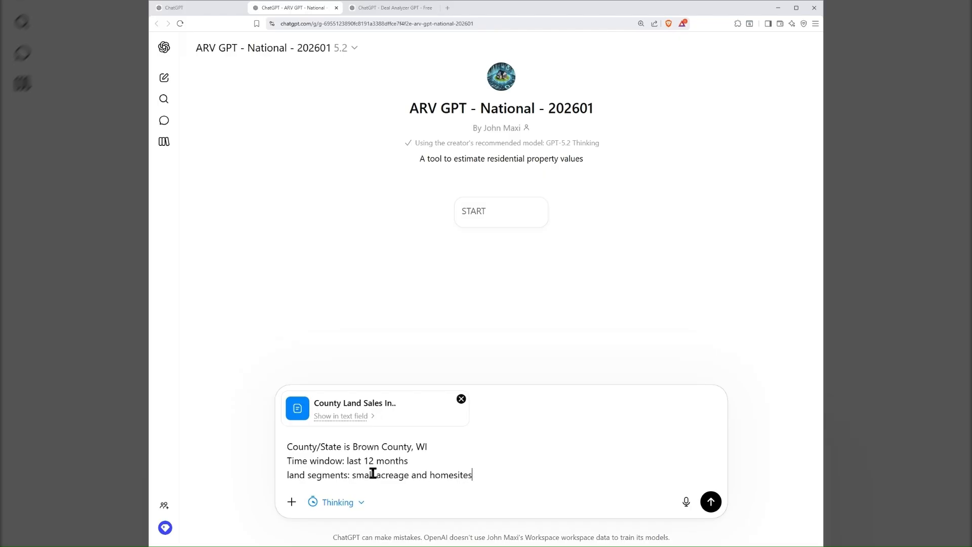
key(Return)
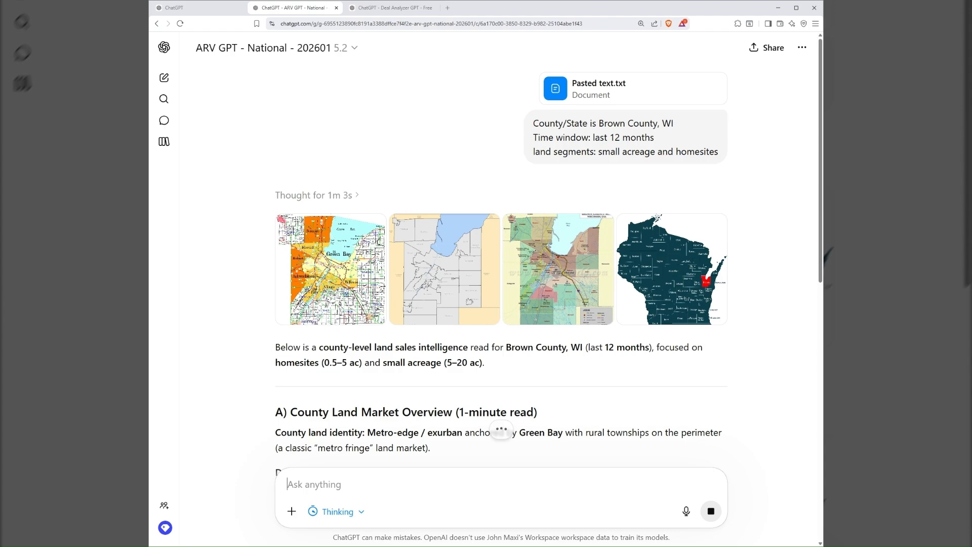
Read the response's county land market overview and its land sales volume section, including the activity scores
scroll(260, 279, down, 4)
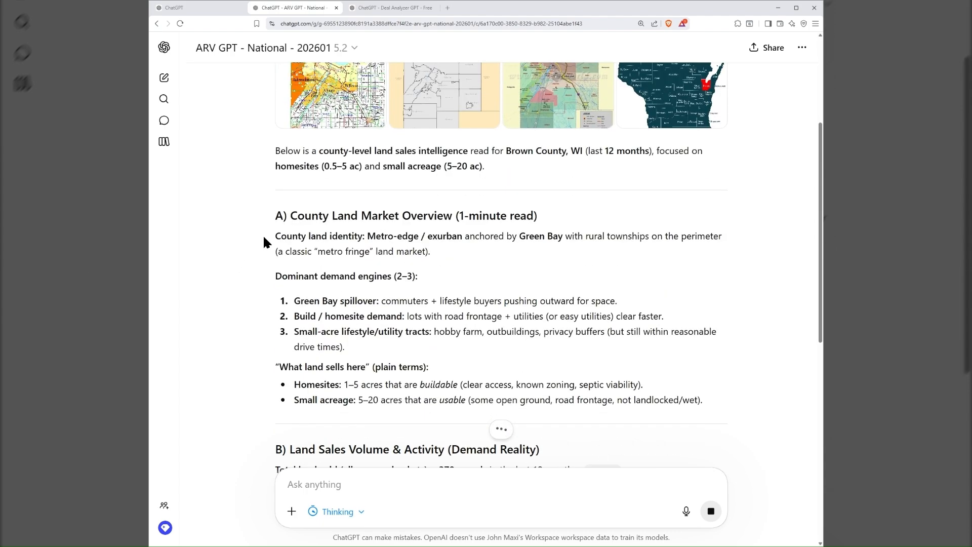
scroll(265, 277, down, 2)
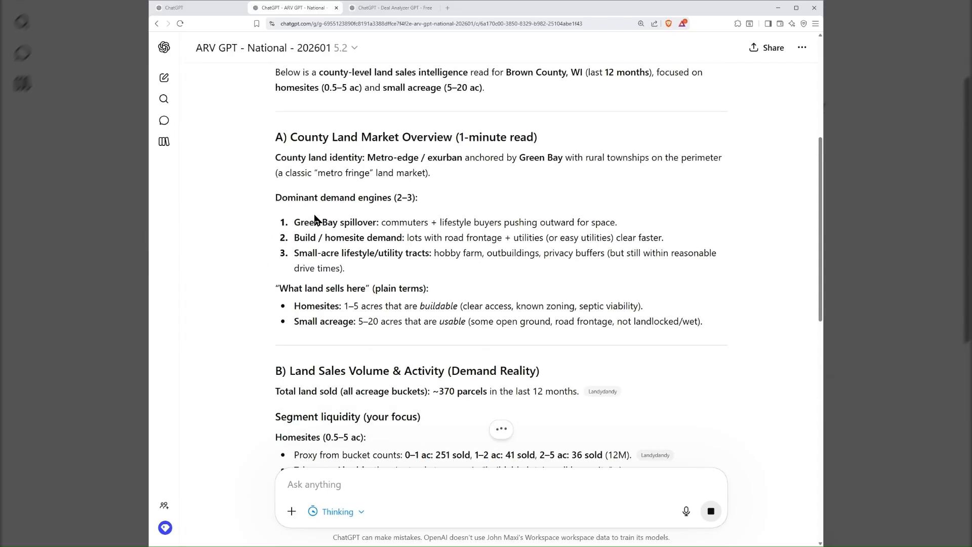
scroll(252, 240, down, 1)
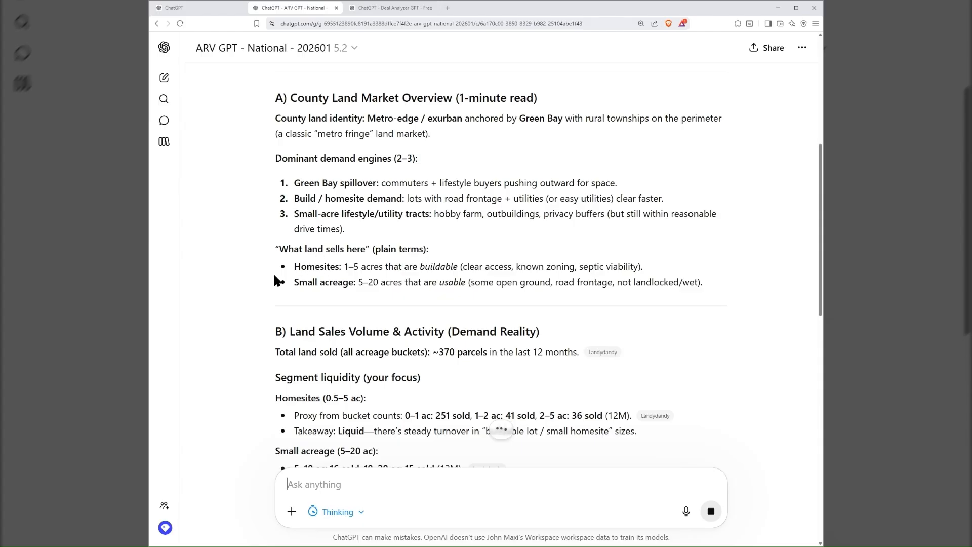
scroll(225, 261, down, 3)
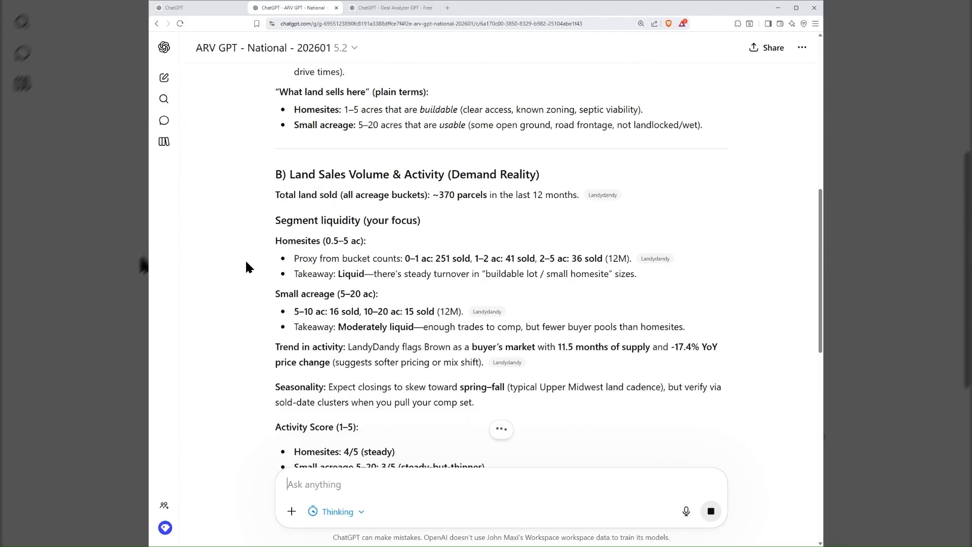
scroll(263, 233, down, 1)
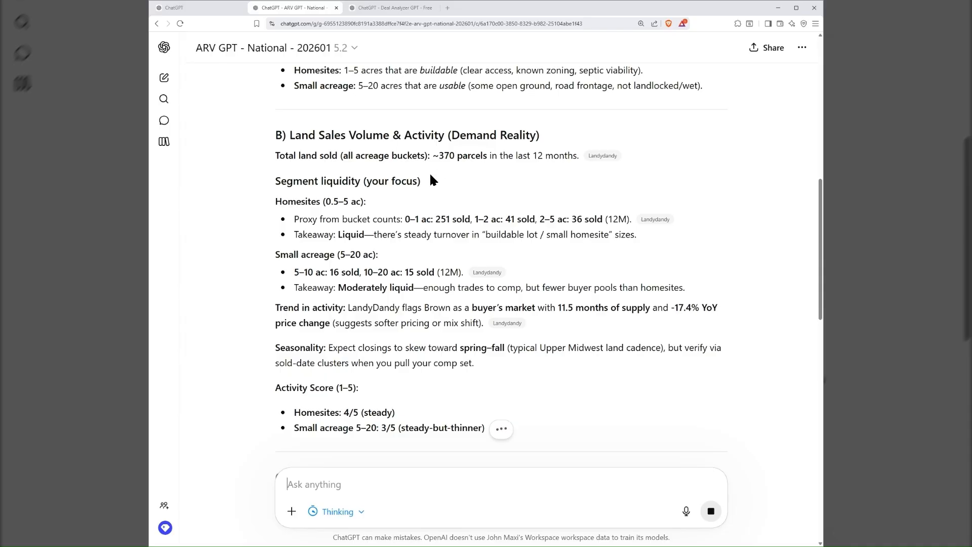
scroll(384, 208, down, 1)
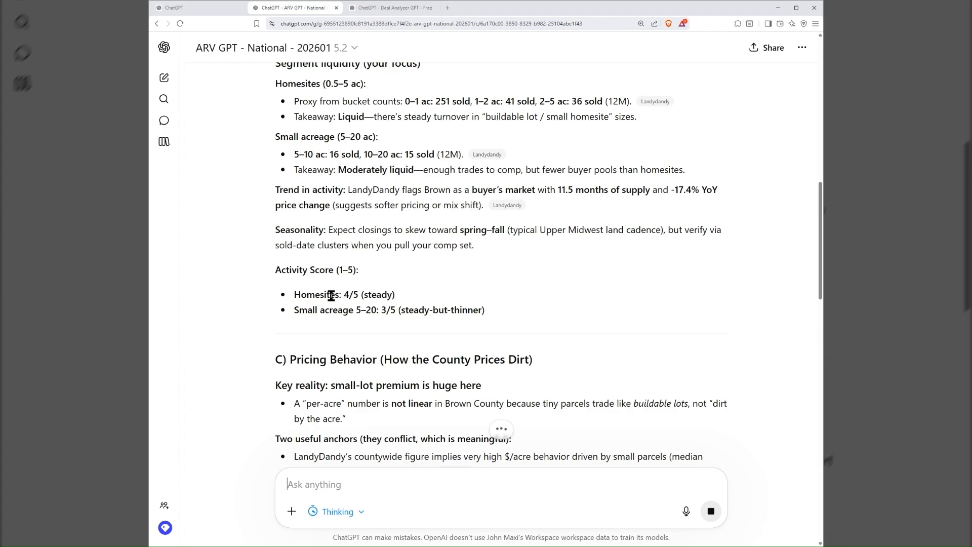
drag(330, 294, 387, 295)
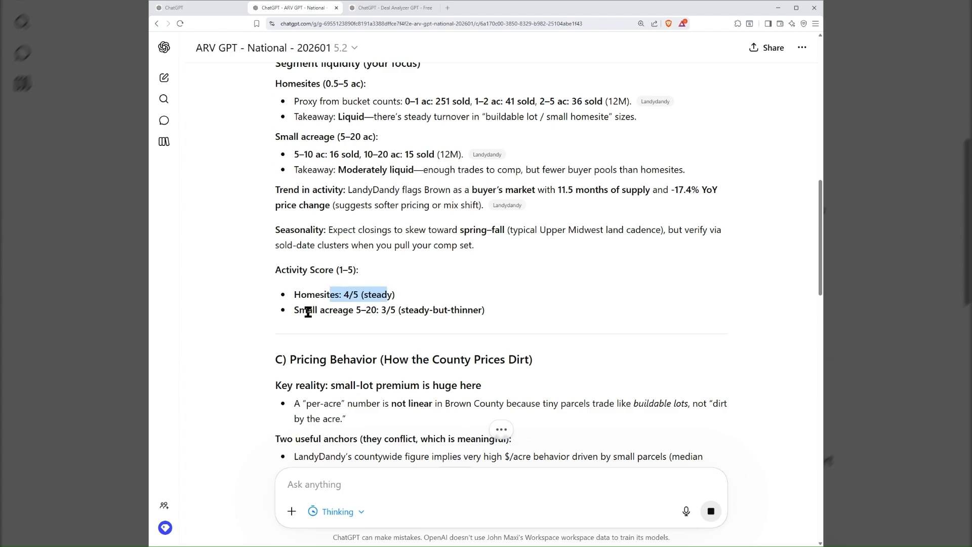
click(349, 310)
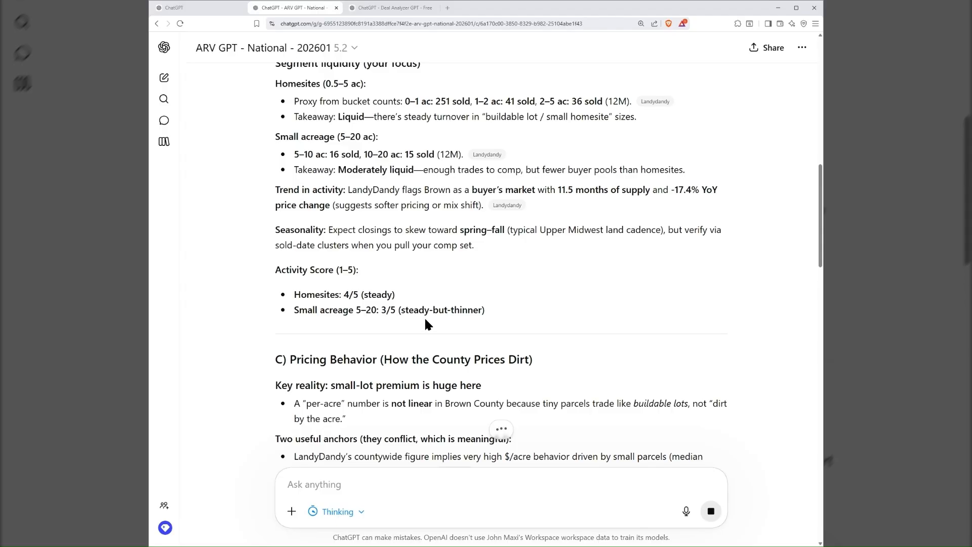
Review the report's sections on pricing behavior, market velocity with average days on market, and buyer pools
scroll(410, 314, down, 4)
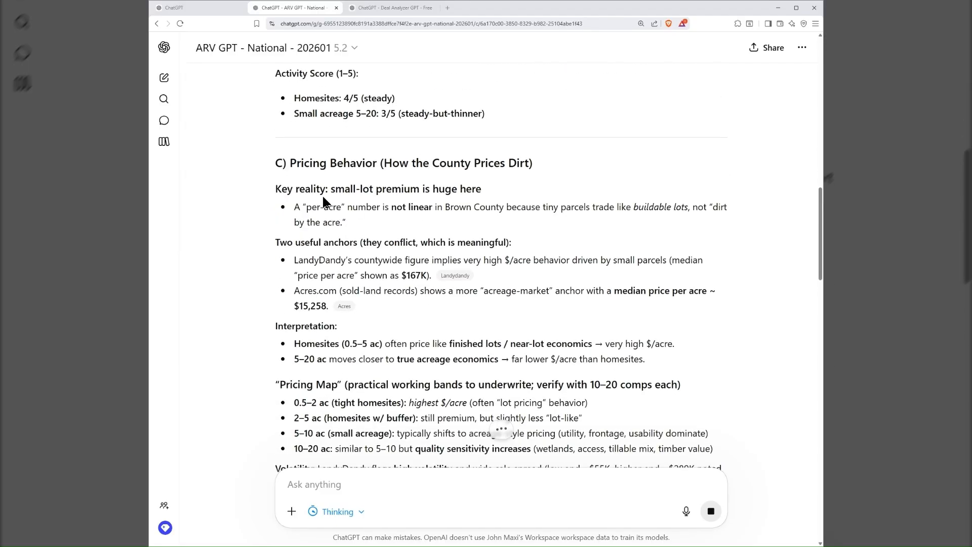
scroll(350, 230, down, 2)
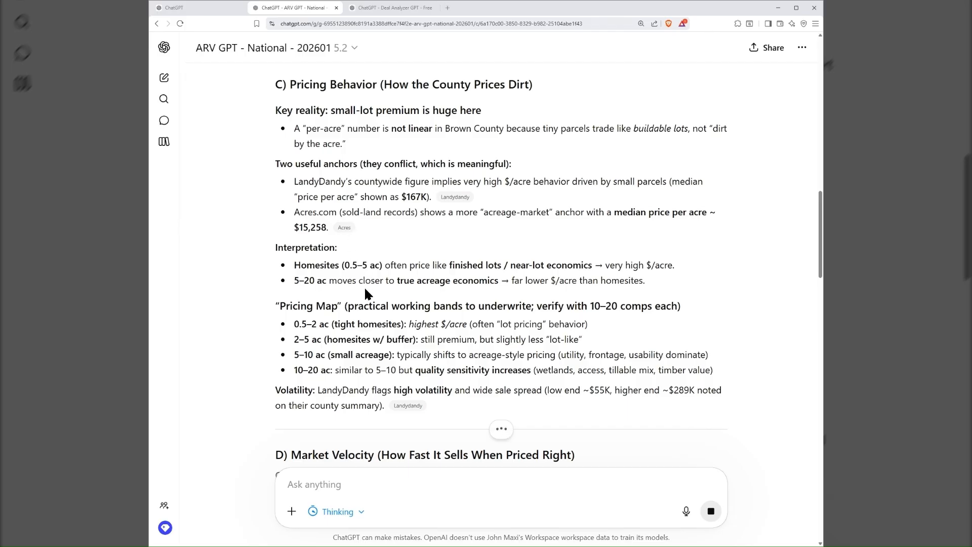
scroll(356, 311, down, 5)
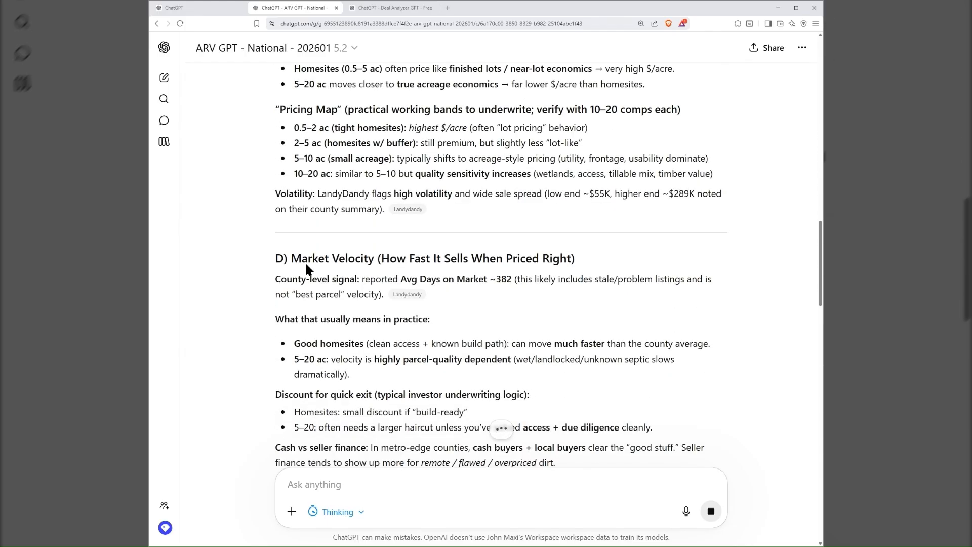
scroll(329, 261, down, 2)
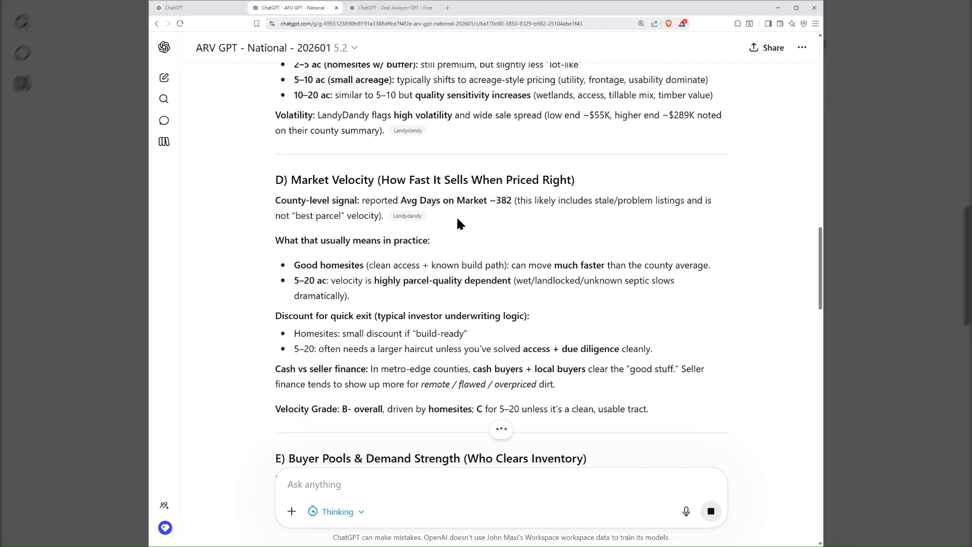
scroll(427, 212, down, 1)
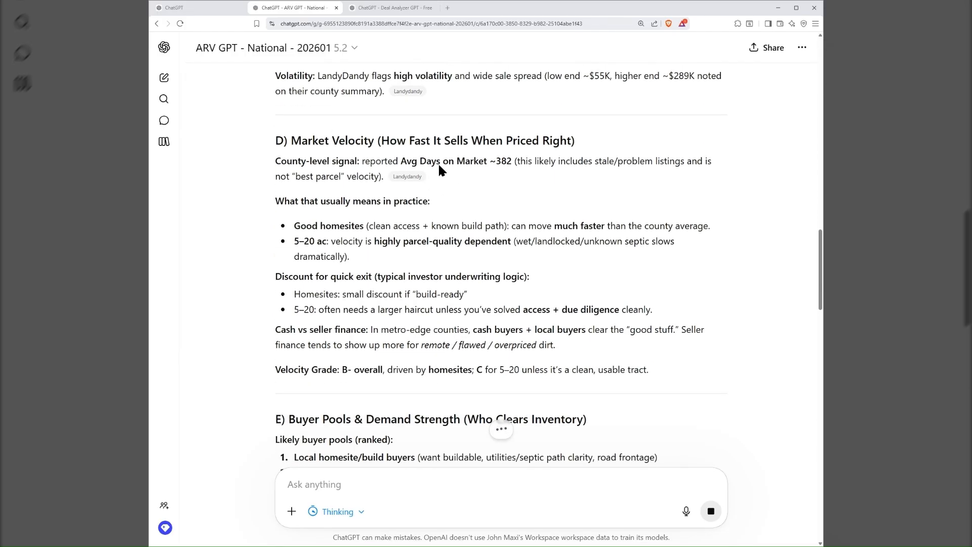
double_click(506, 160)
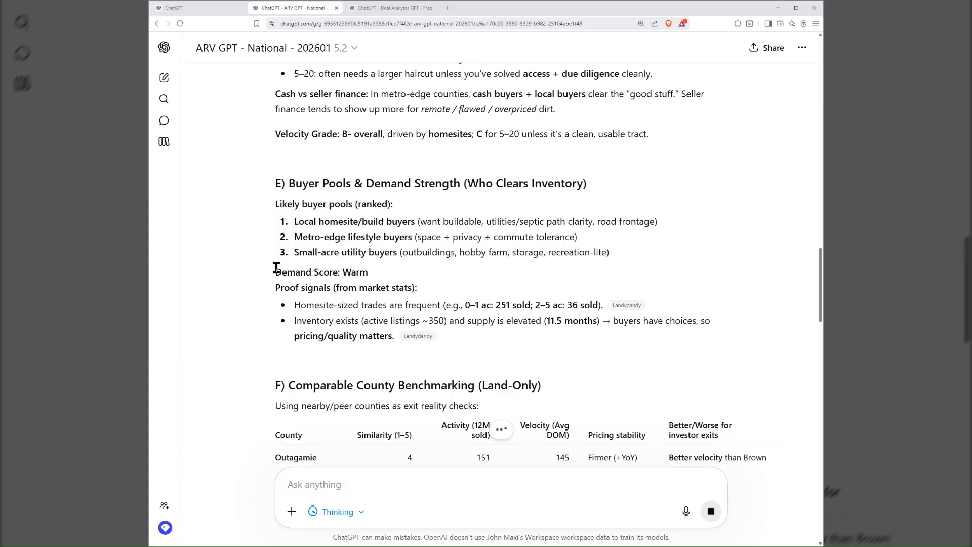
scroll(265, 266, down, 4)
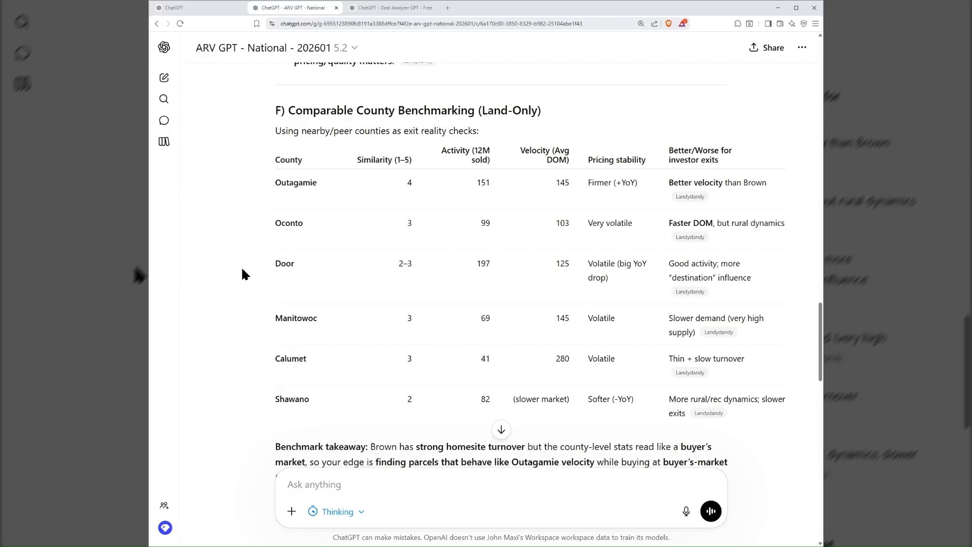
Examine the rest of the report, from the comparable county benchmarking through the hidden risks and county verdict to the first 10 checks
scroll(242, 266, down, 2)
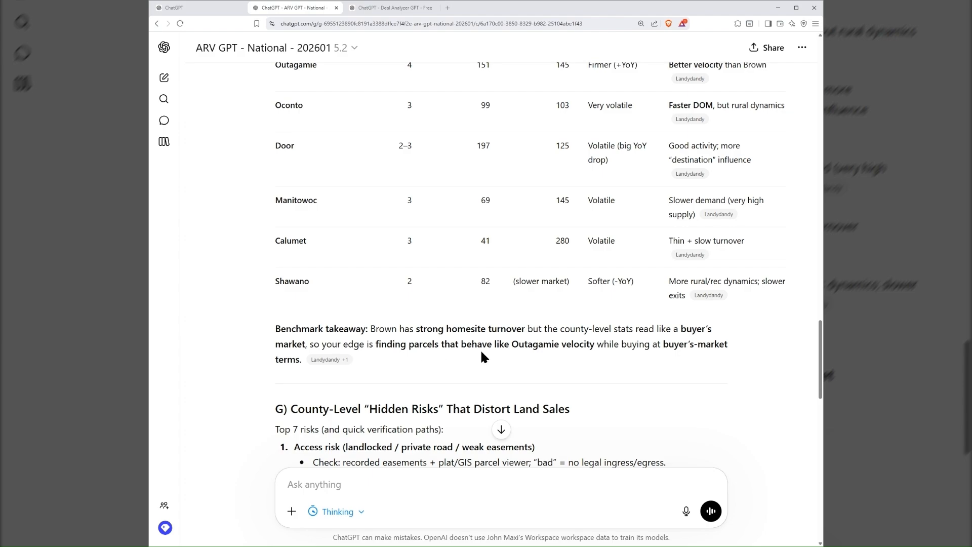
scroll(284, 312, down, 5)
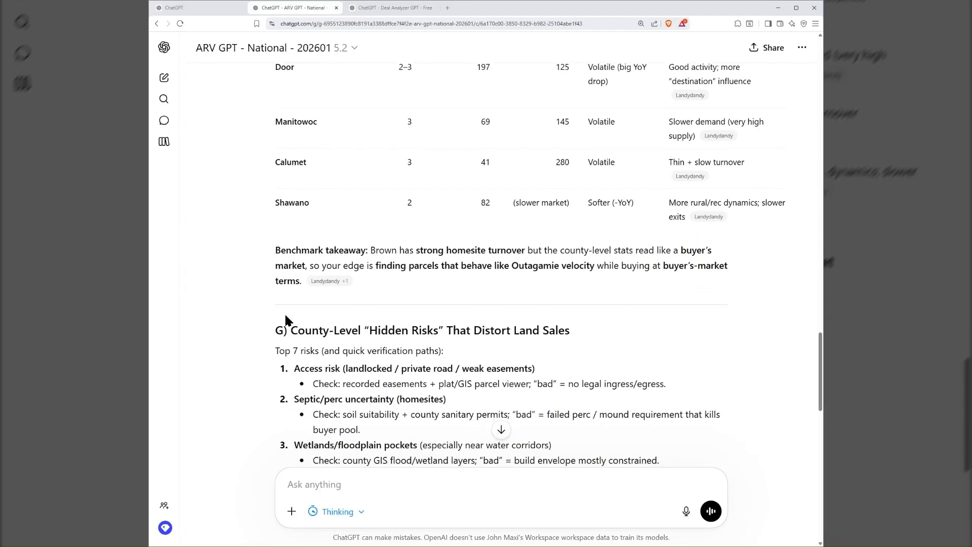
scroll(254, 304, down, 2)
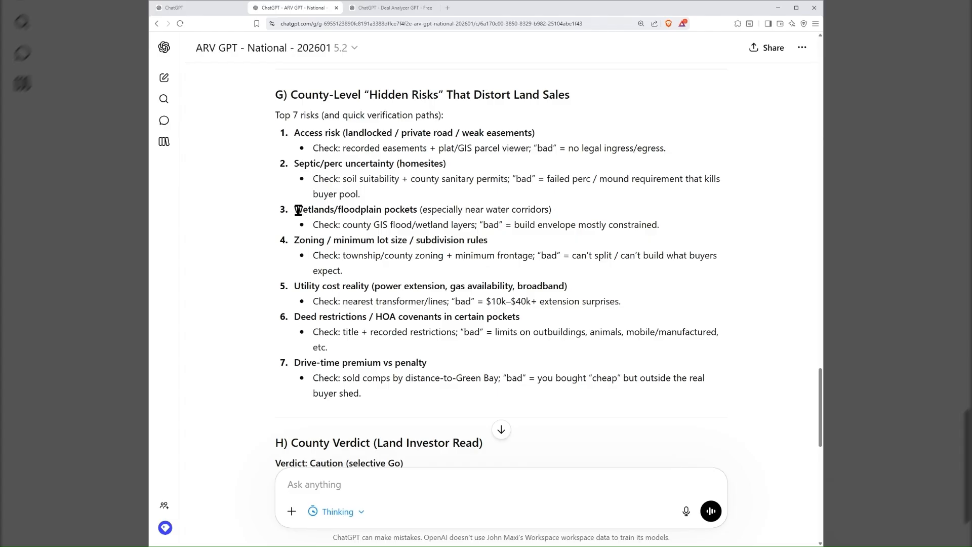
drag(294, 209, 416, 211)
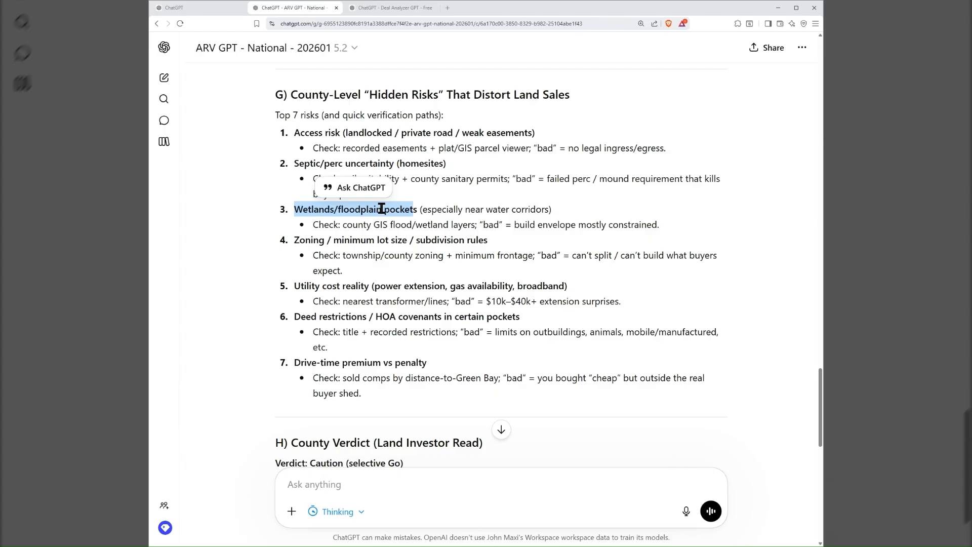
click(378, 210)
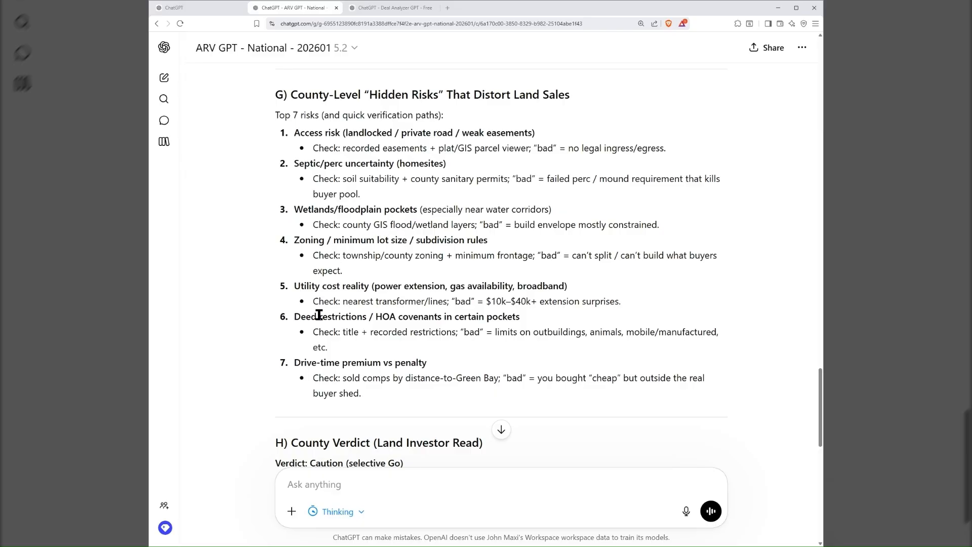
scroll(214, 324, down, 3)
scroll(245, 324, down, 3)
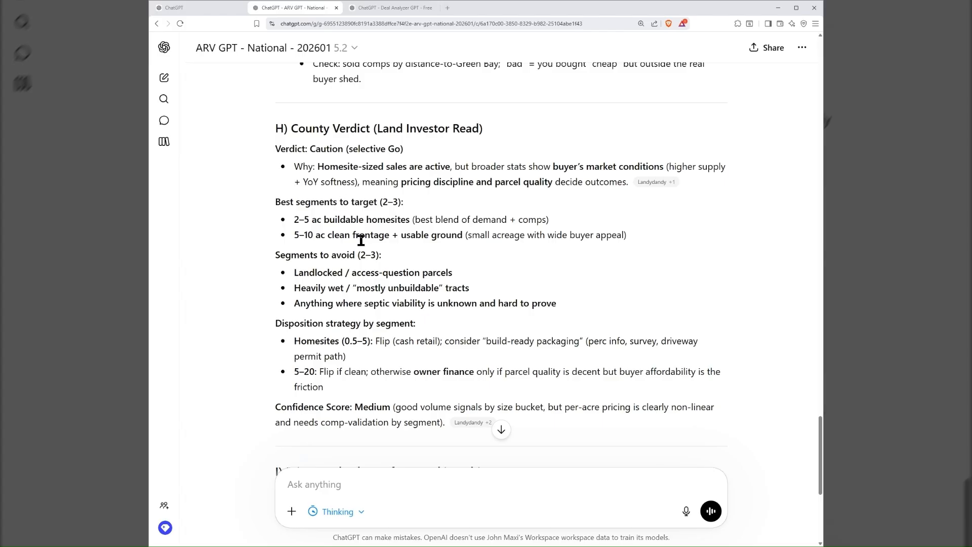
scroll(360, 238, down, 2)
scroll(326, 232, down, 3)
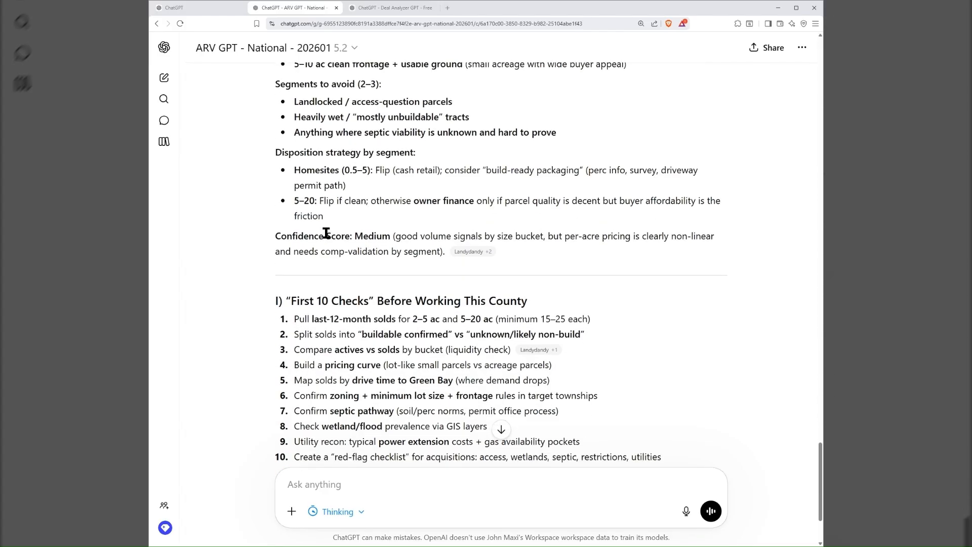